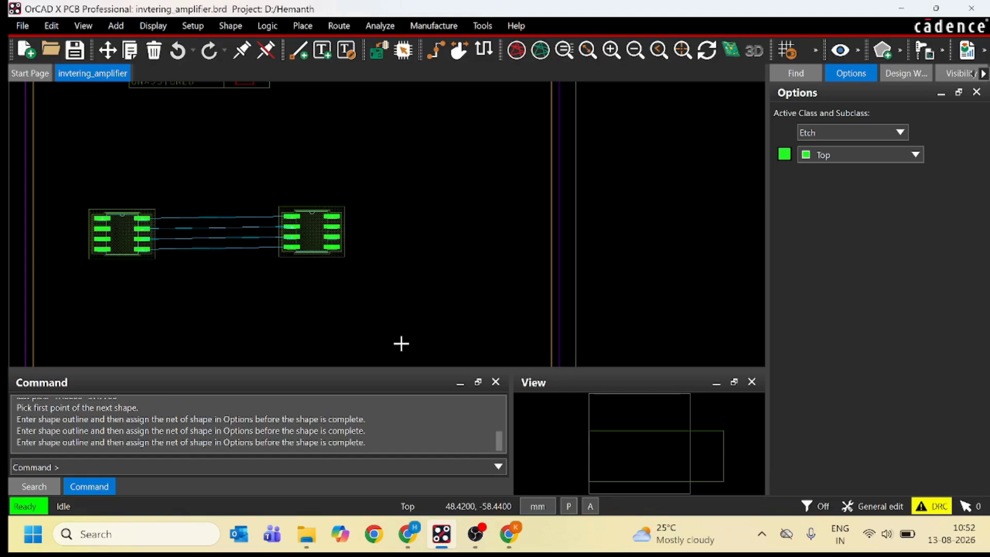
Step: Open the Cross-section Editor for the board's layer stackup
click(195, 25)
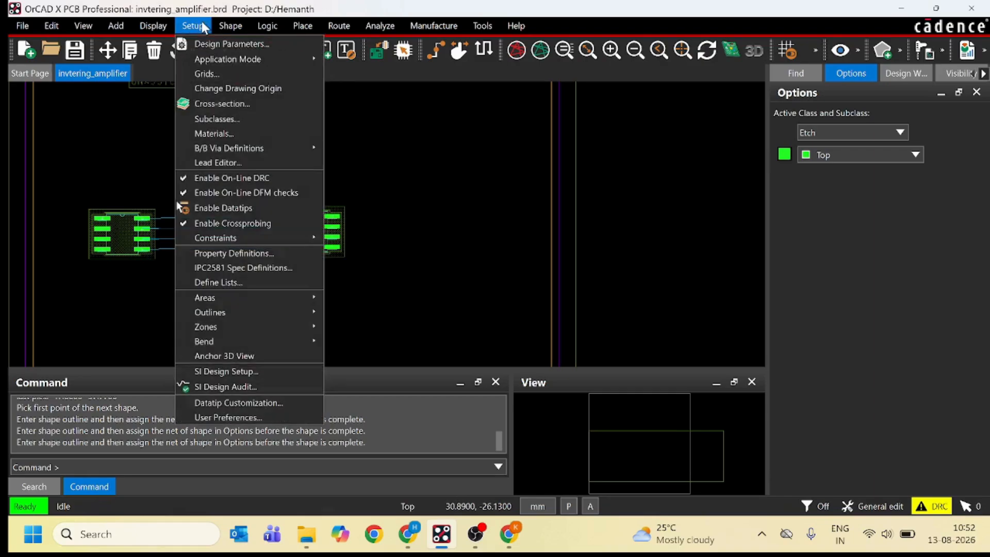
click(201, 102)
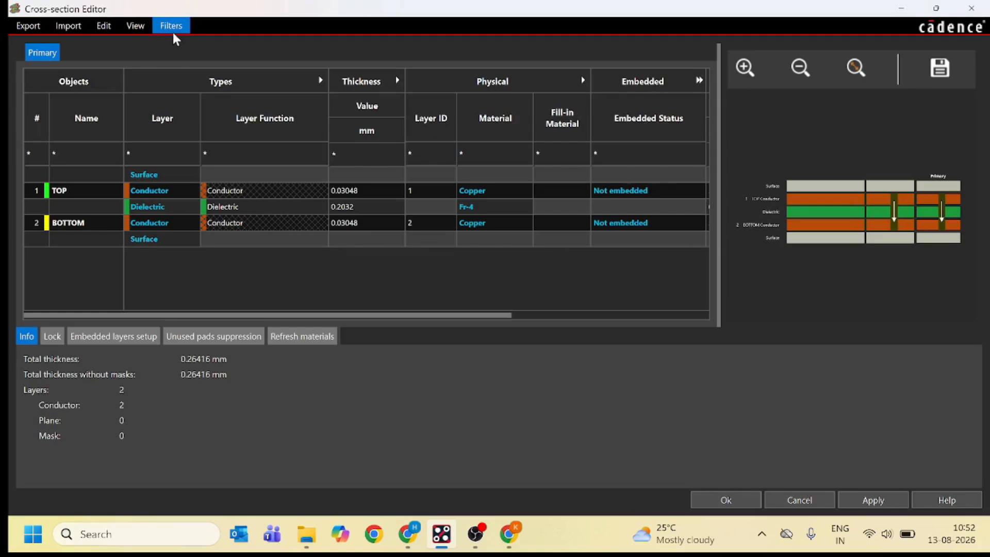
Step: Examine the Cross-section Editor's export, import, edit, view and filter options, plus its lock, embedded layers, unused pads suppression, refresh materials and info settings
click(28, 25)
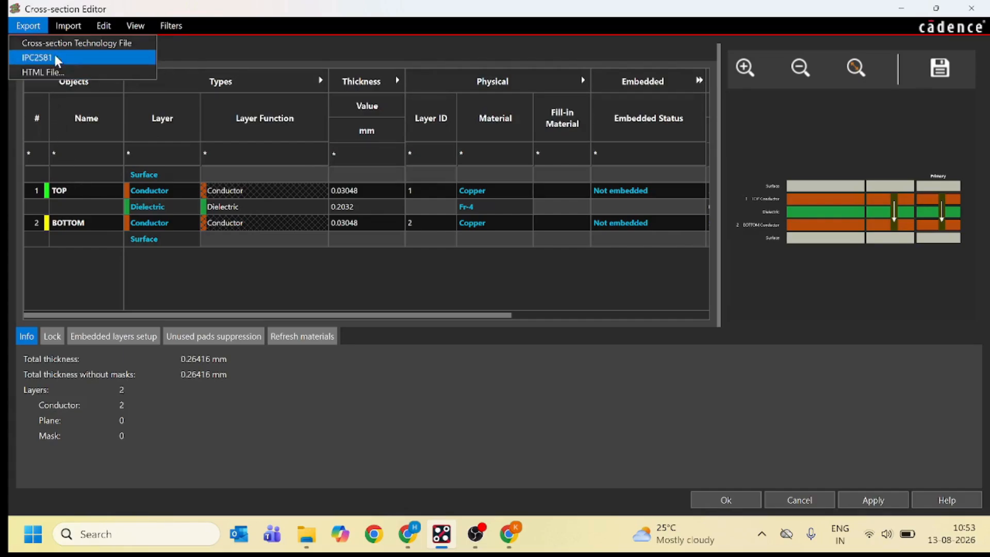
mouse_move(64, 32)
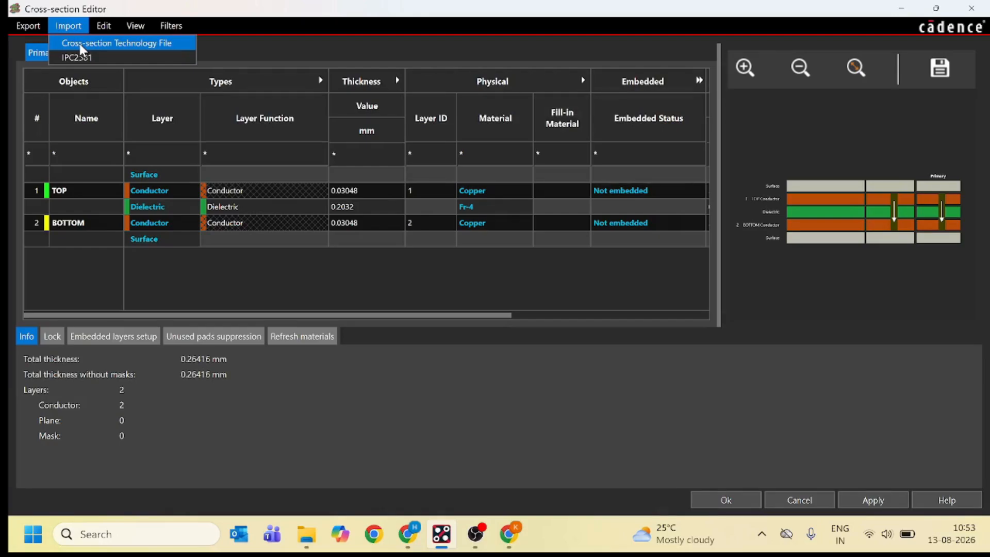
mouse_move(96, 31)
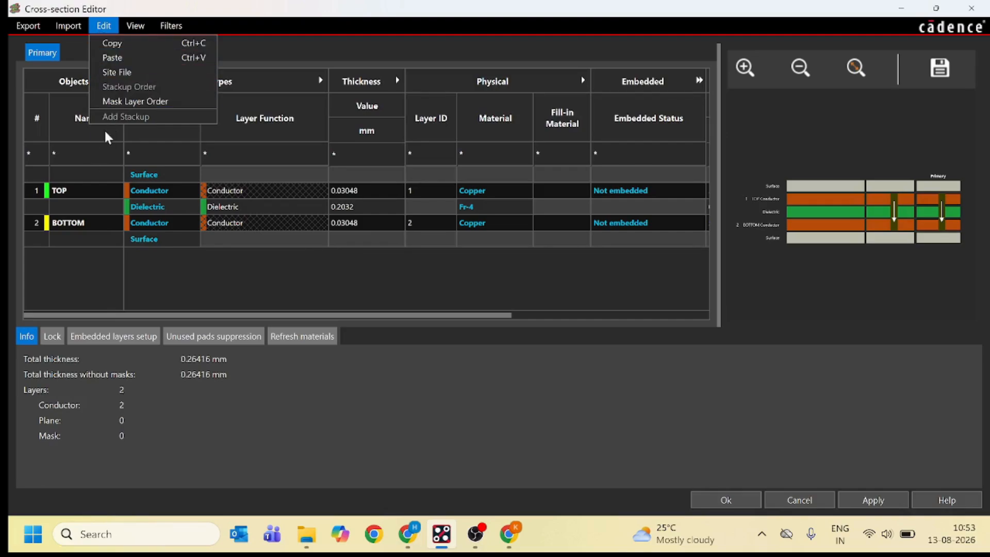
mouse_move(136, 25)
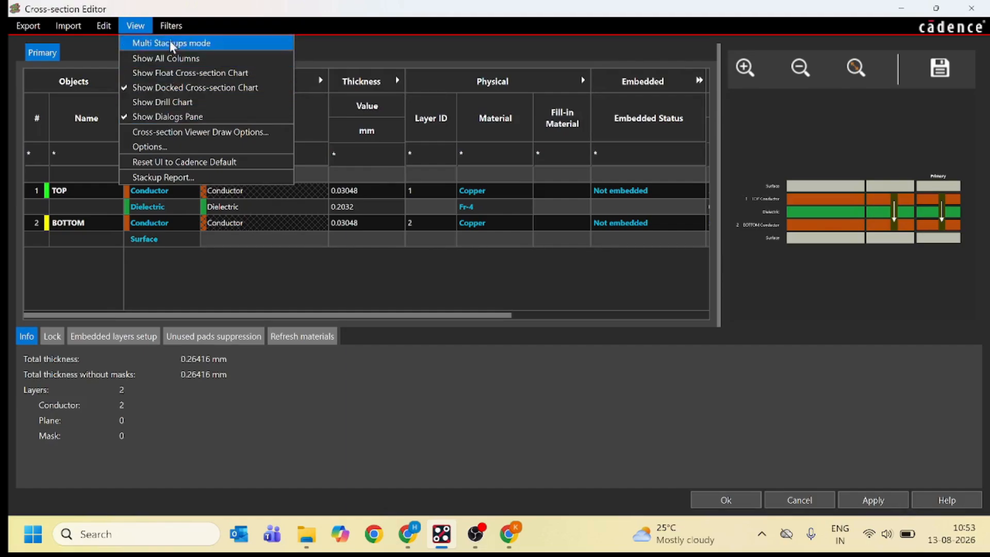
mouse_move(171, 32)
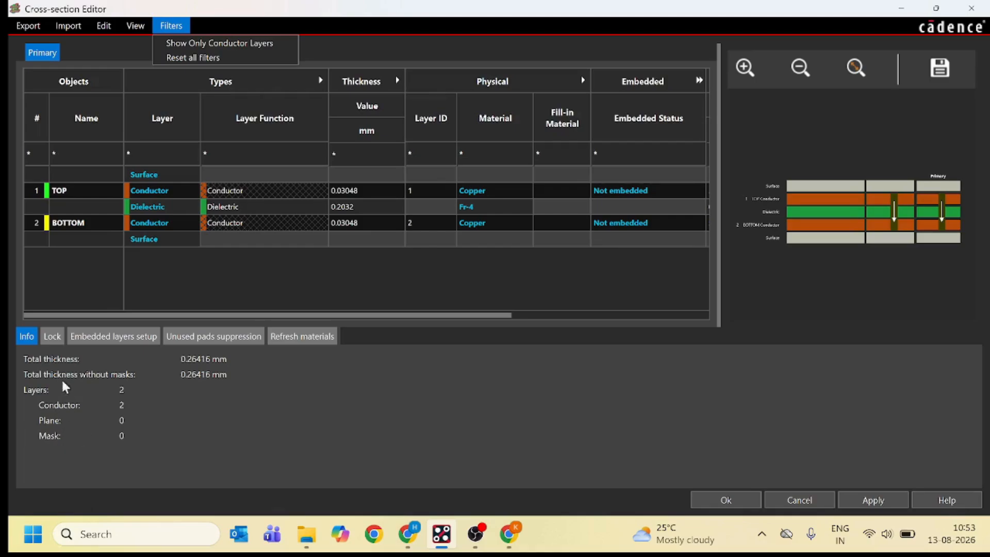
click(52, 337)
click(116, 336)
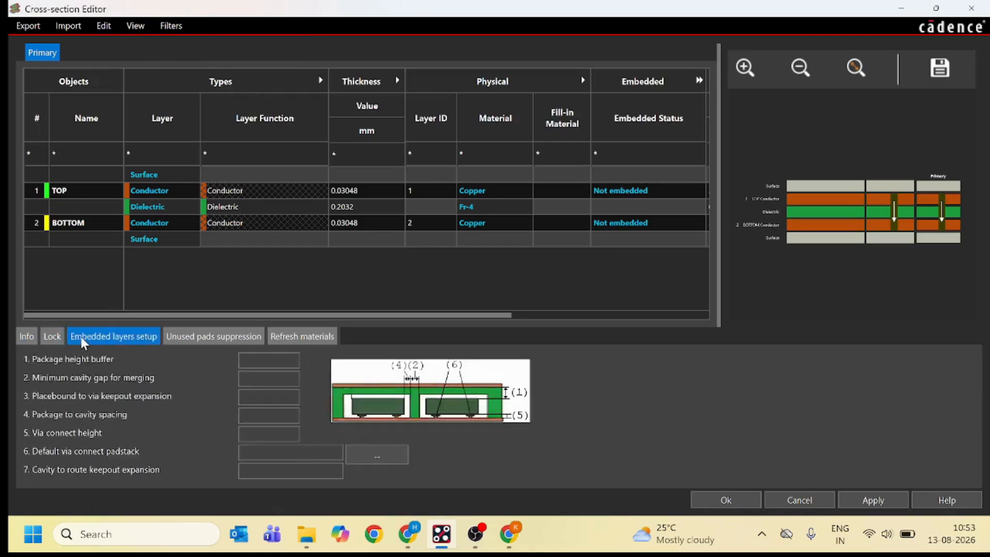
click(164, 336)
click(274, 337)
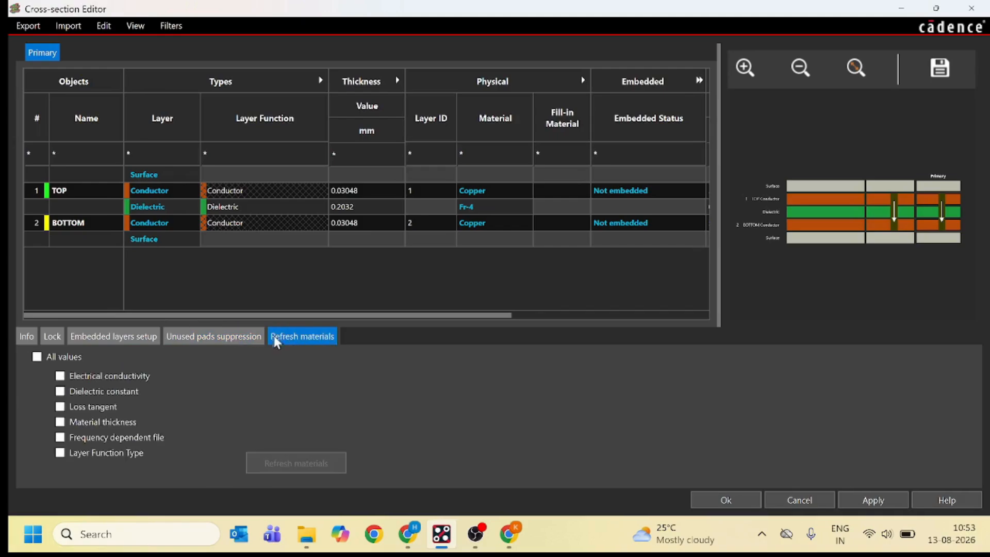
click(26, 336)
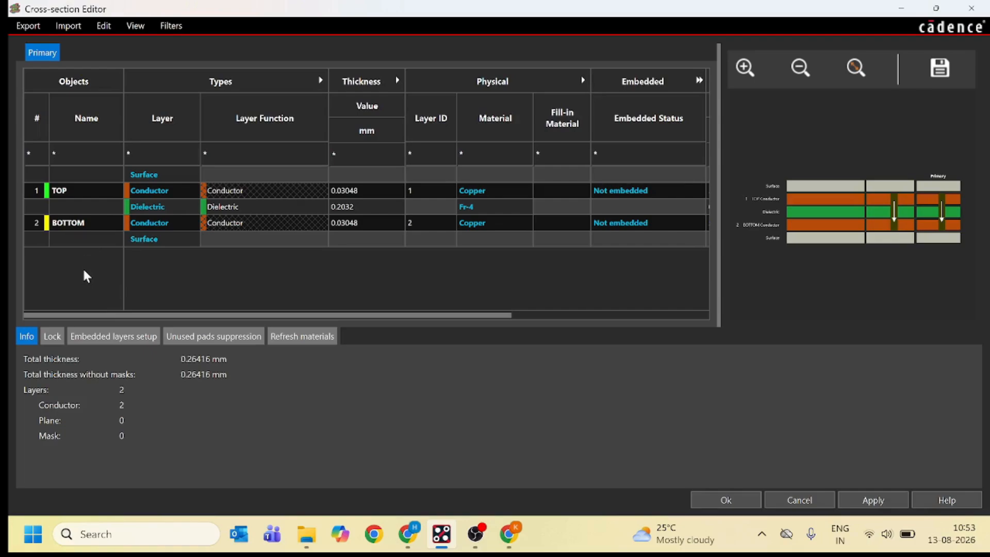
Step: Add one copper Plane layer below the TOP conductor and minimize the Add Layers dialog
click(77, 194)
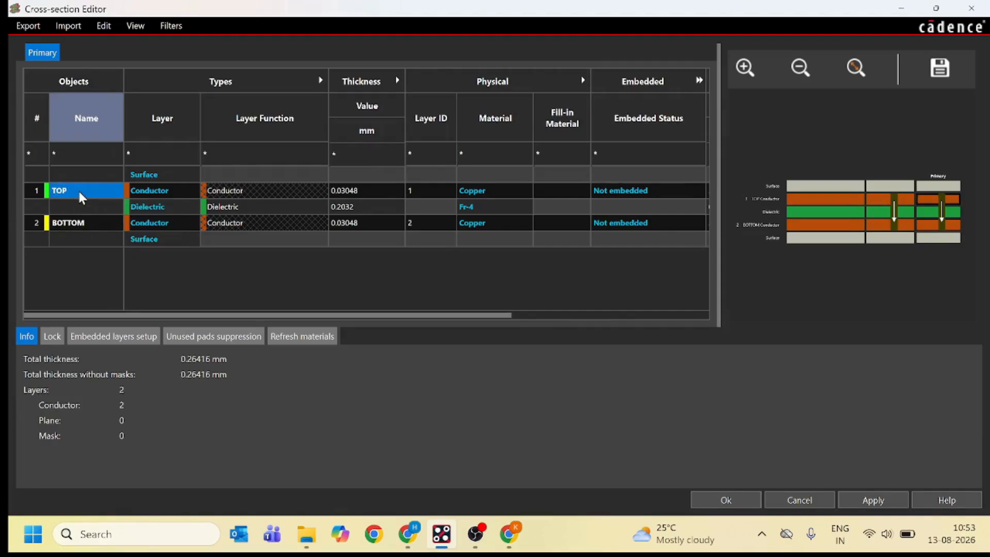
right_click(78, 193)
click(98, 199)
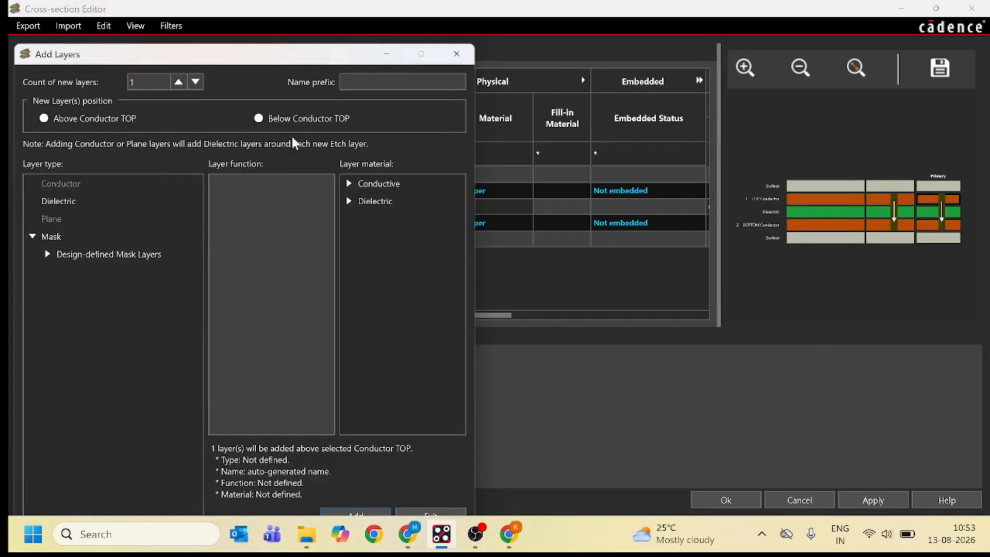
click(257, 121)
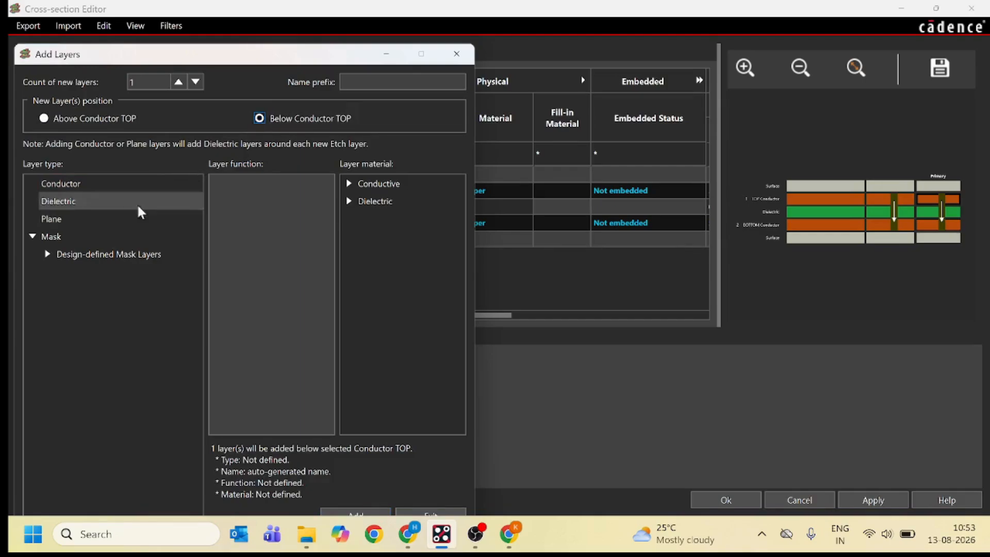
click(56, 226)
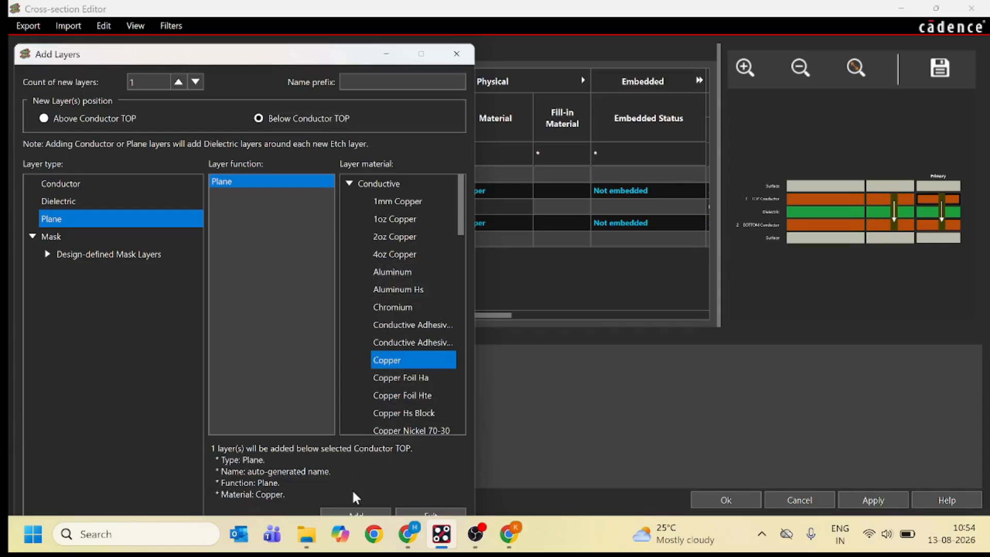
click(355, 513)
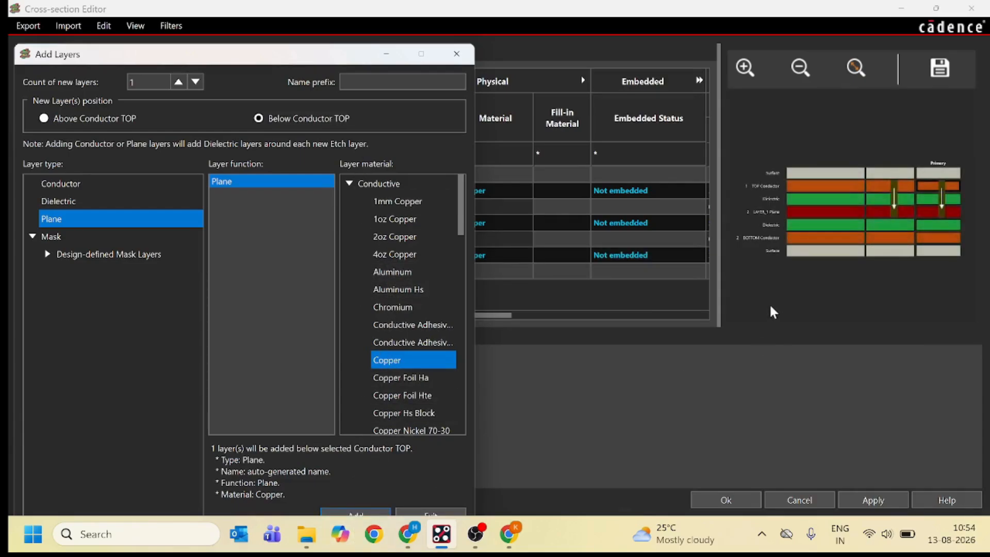
click(386, 53)
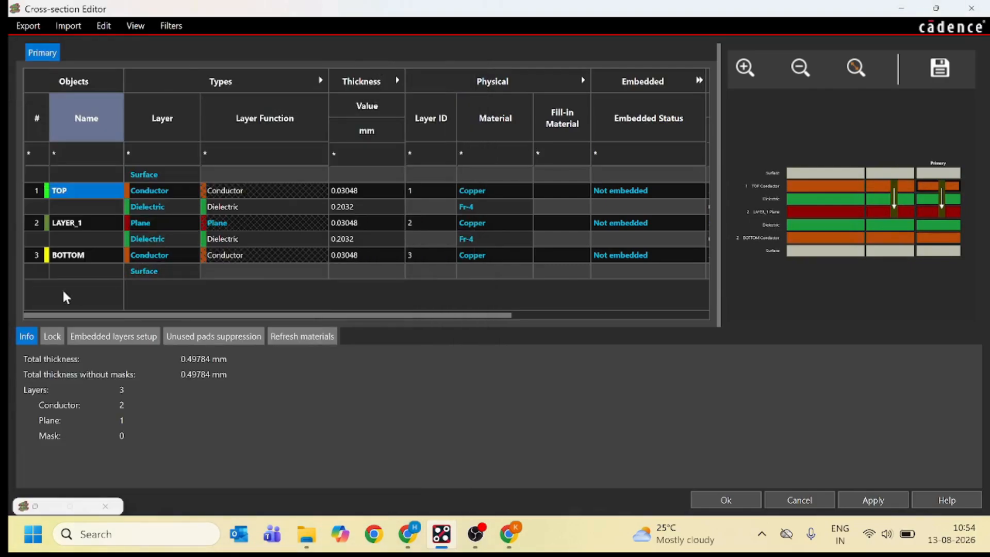
Step: Rename the new plane layer below TOP as VCC and check the layers in the stackup preview
double_click(72, 223)
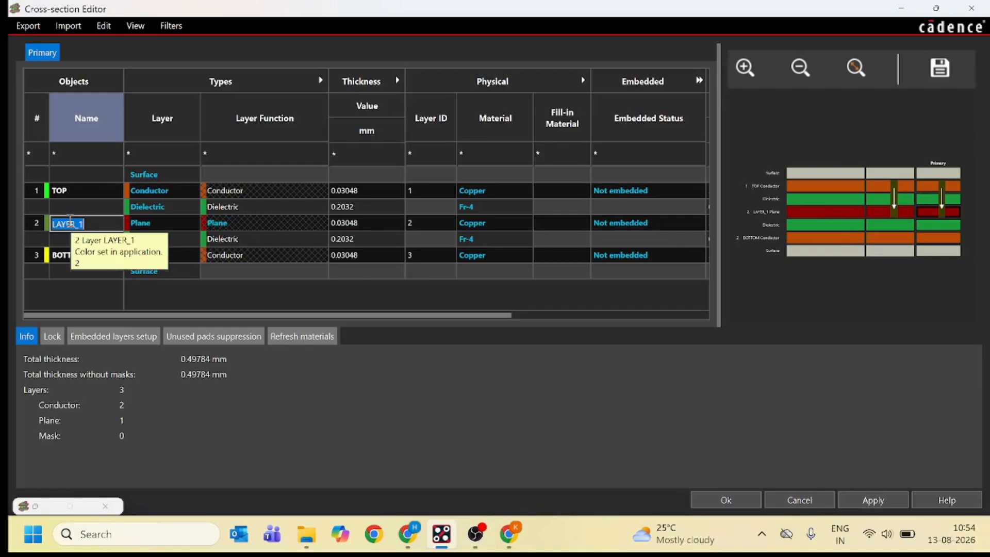
text(vcc)
key(Return)
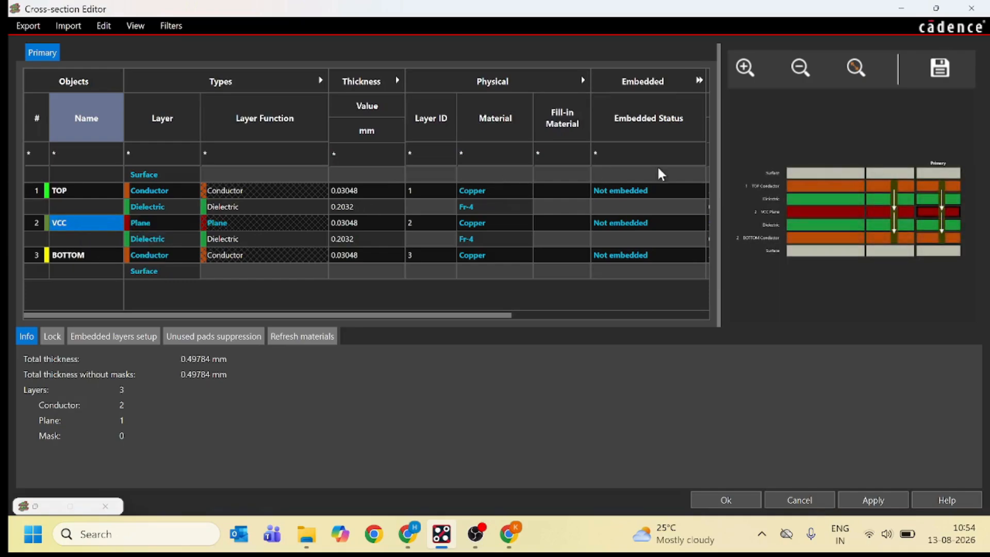
mouse_move(871, 188)
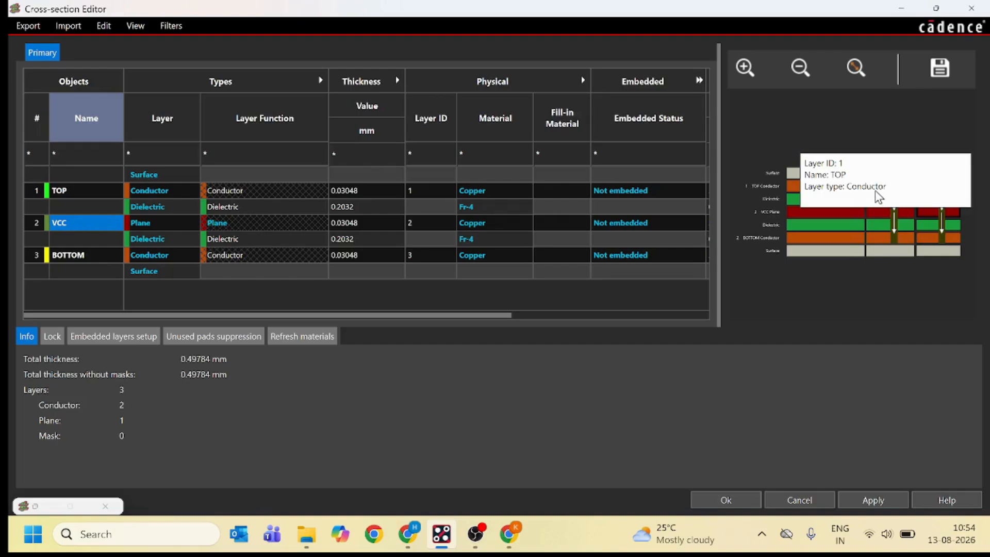
mouse_move(804, 218)
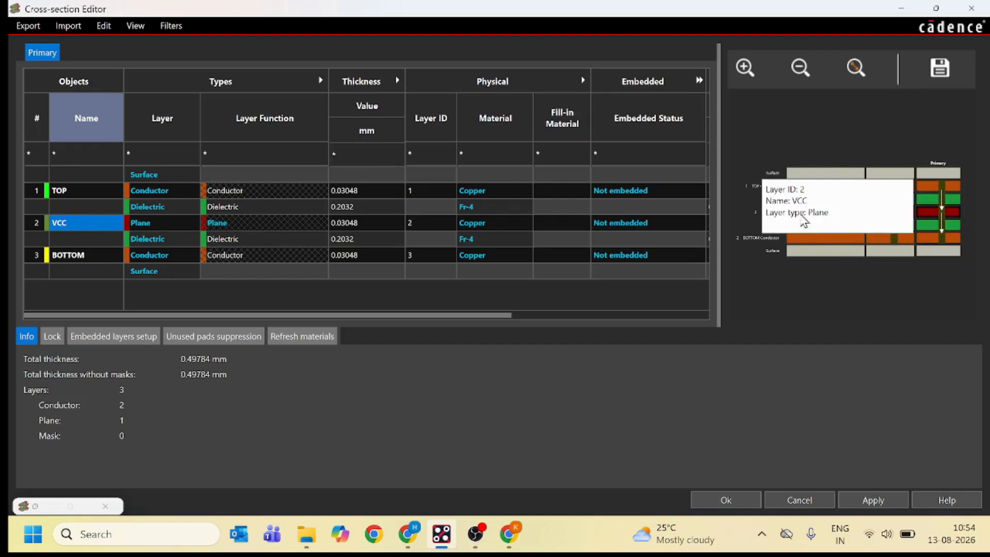
Step: Add one copper Plane layer below the VCC plane and minimize the Add Layers dialog
click(83, 194)
right_click(83, 195)
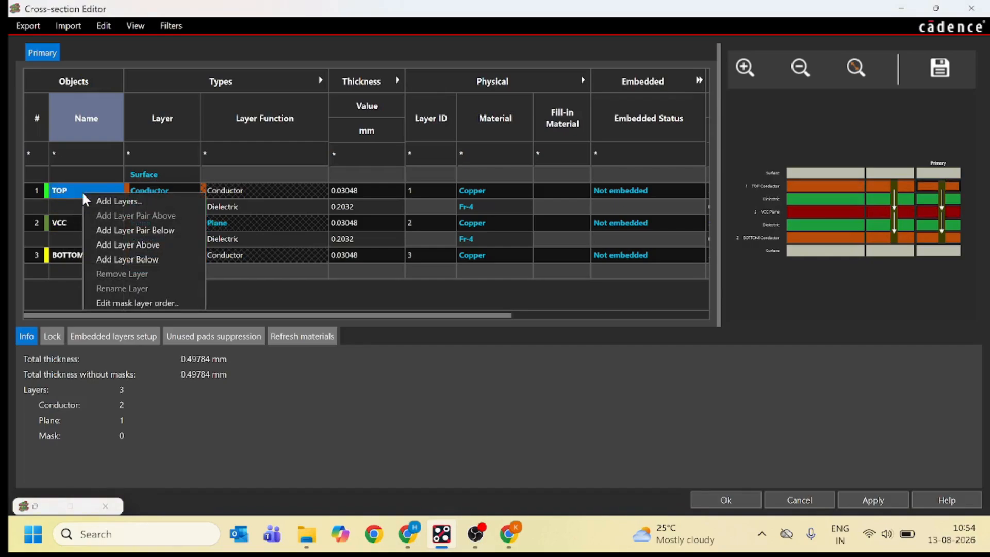
click(71, 222)
right_click(71, 223)
click(95, 225)
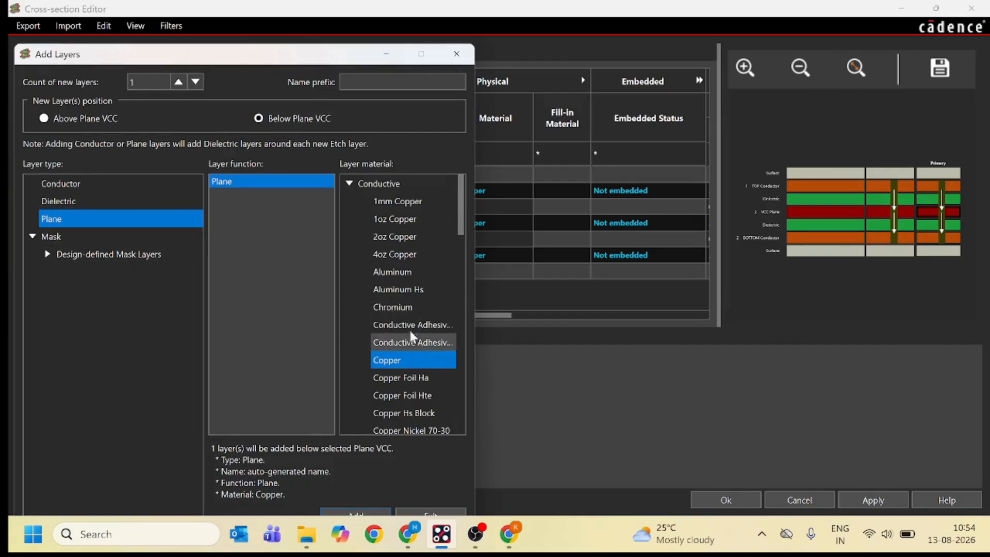
click(355, 514)
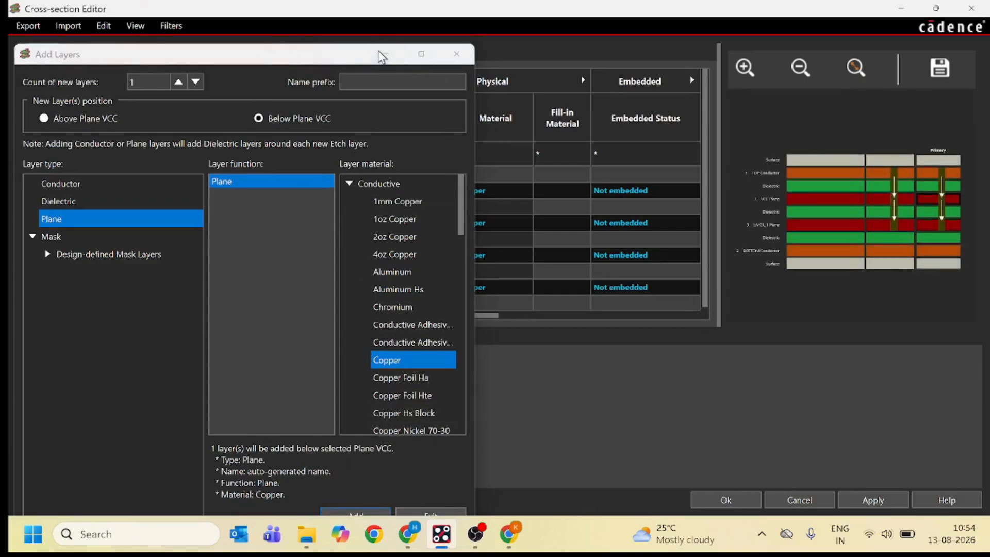
click(386, 53)
Step: Rename the new plane layer between VCC and BOTTOM as GND
double_click(80, 255)
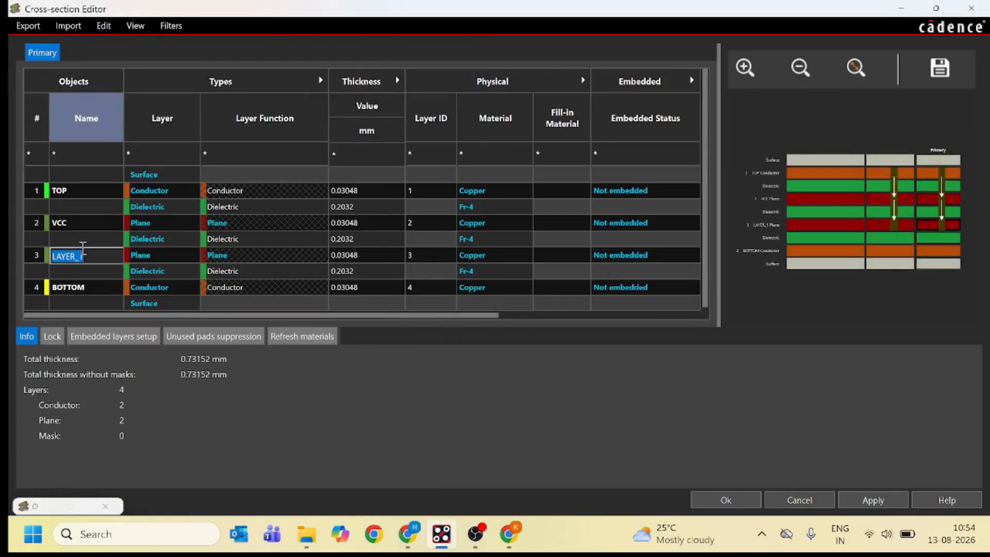
text(GND)
key(Return)
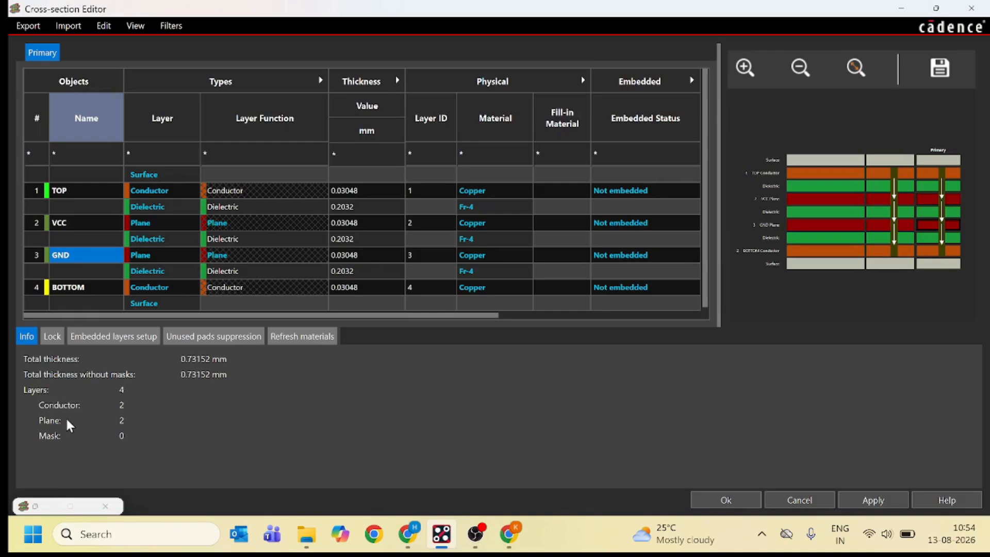
Step: Examine the layer type choices for TOP and VCC, keeping TOP as Conductor and VCC as Plane
click(172, 200)
click(171, 200)
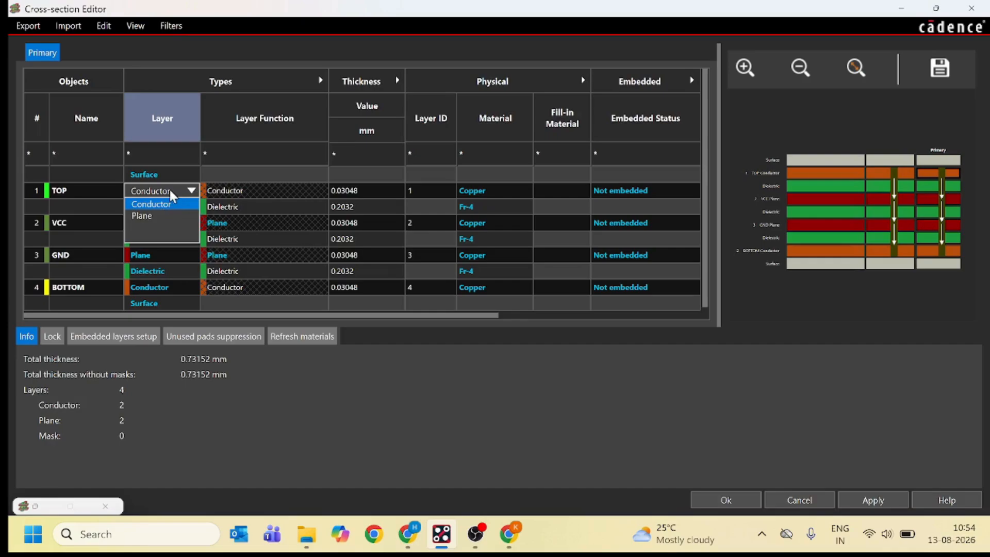
click(166, 195)
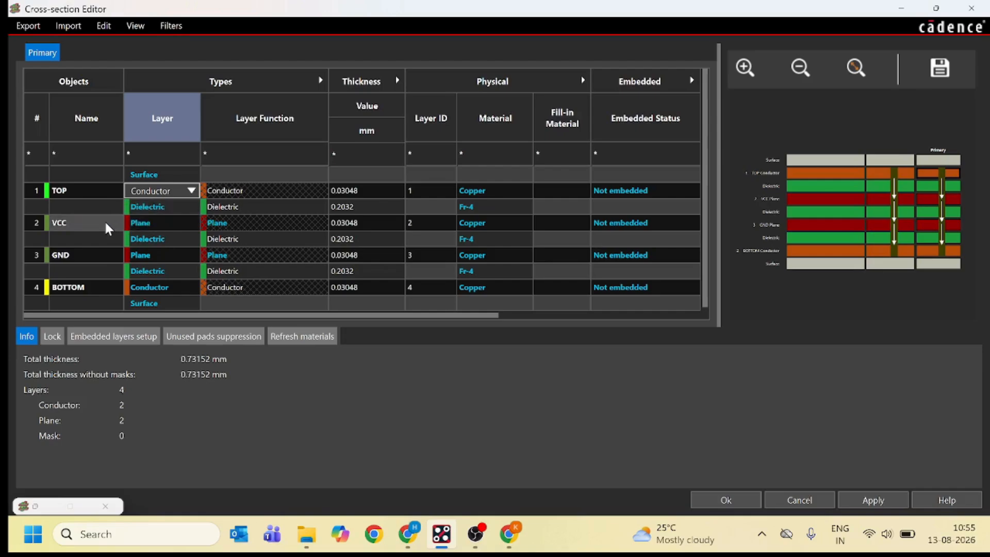
click(149, 224)
click(148, 223)
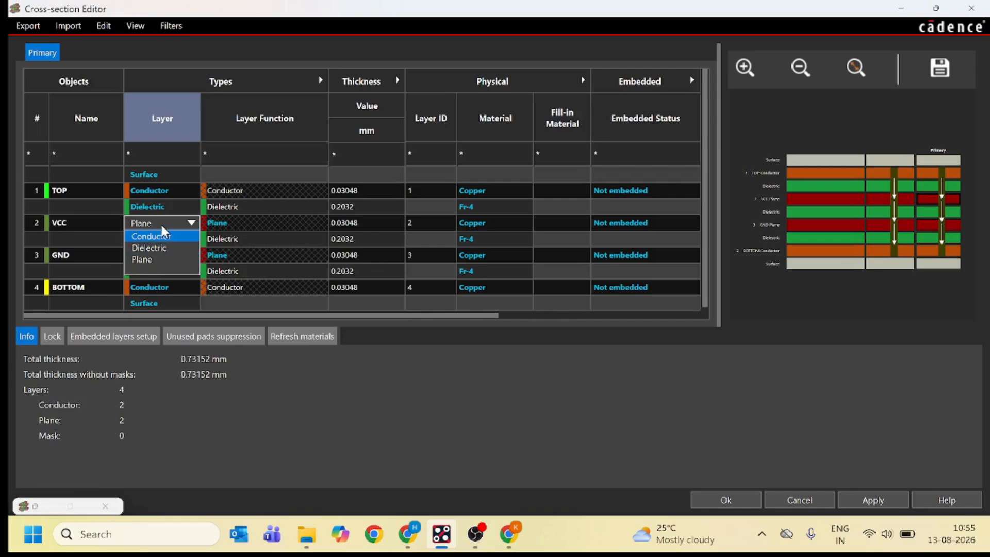
click(149, 259)
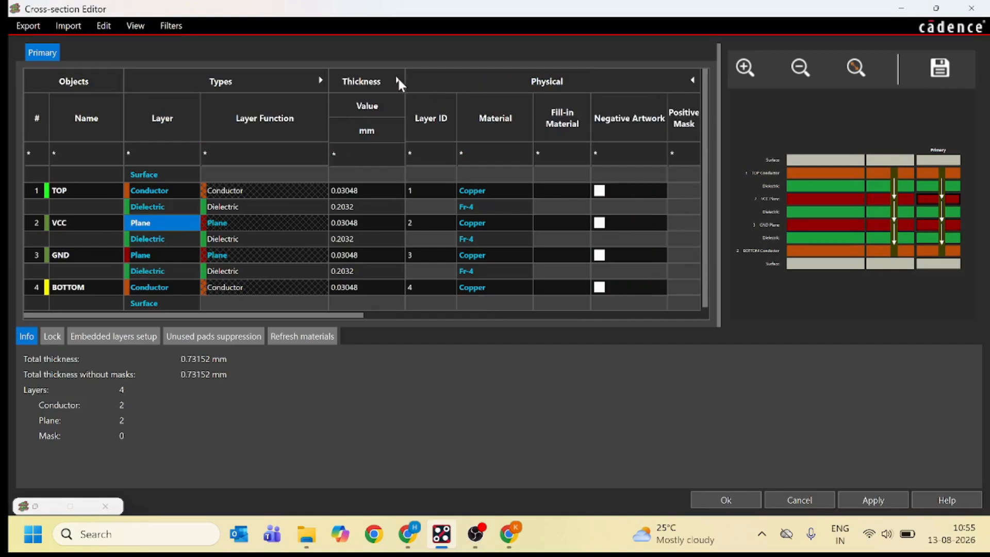
Step: Expand the thickness tolerance columns and examine the material choices for the TOP layer and the dielectrics
click(398, 81)
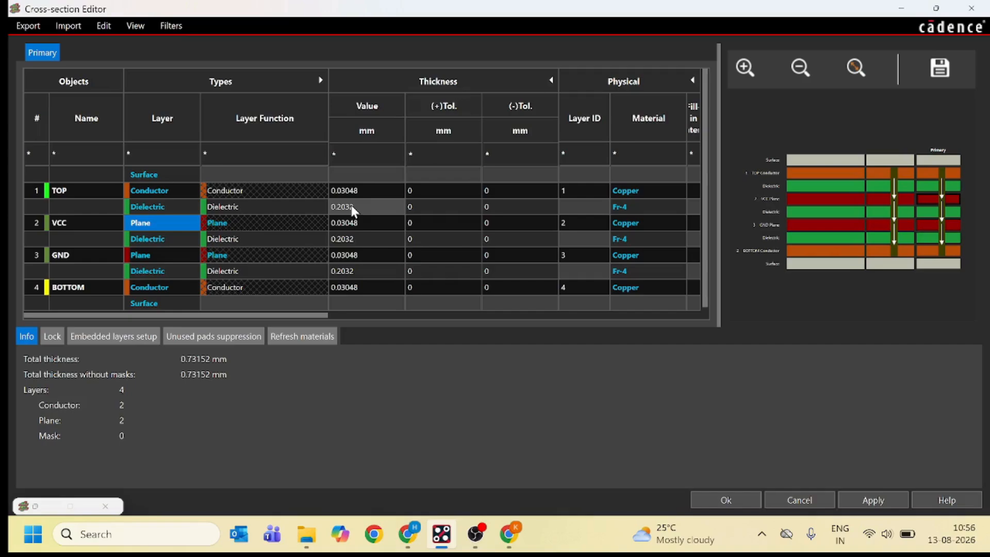
scroll(614, 127, right, 3)
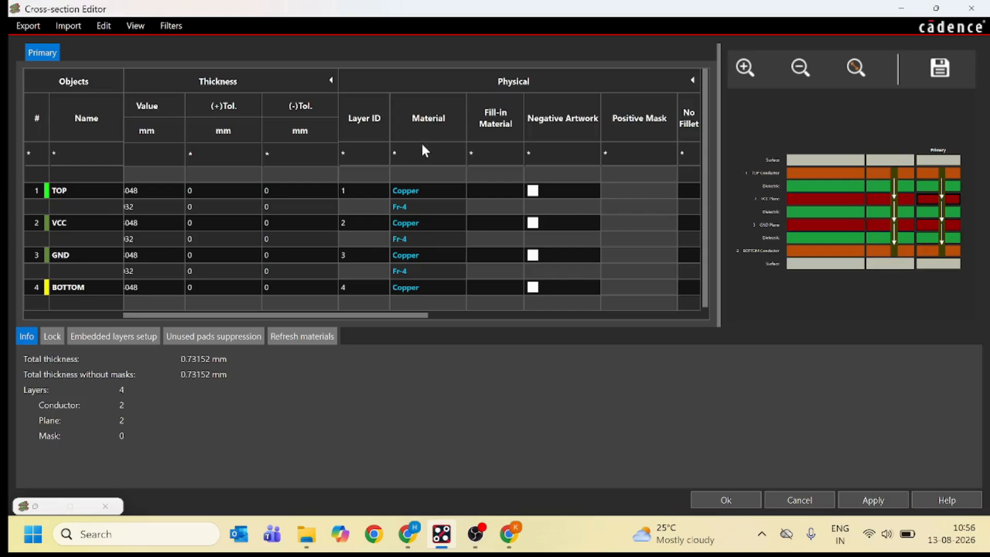
click(427, 189)
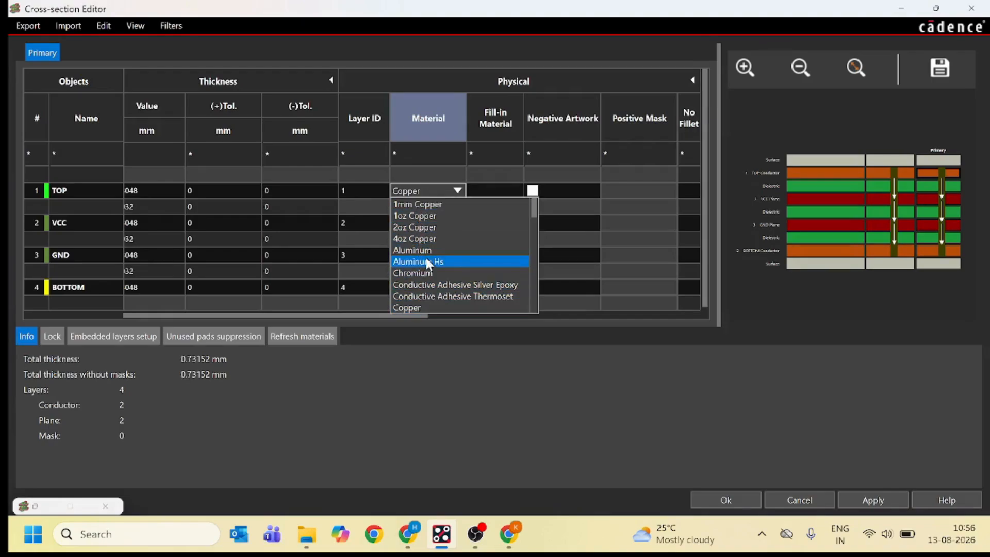
click(432, 188)
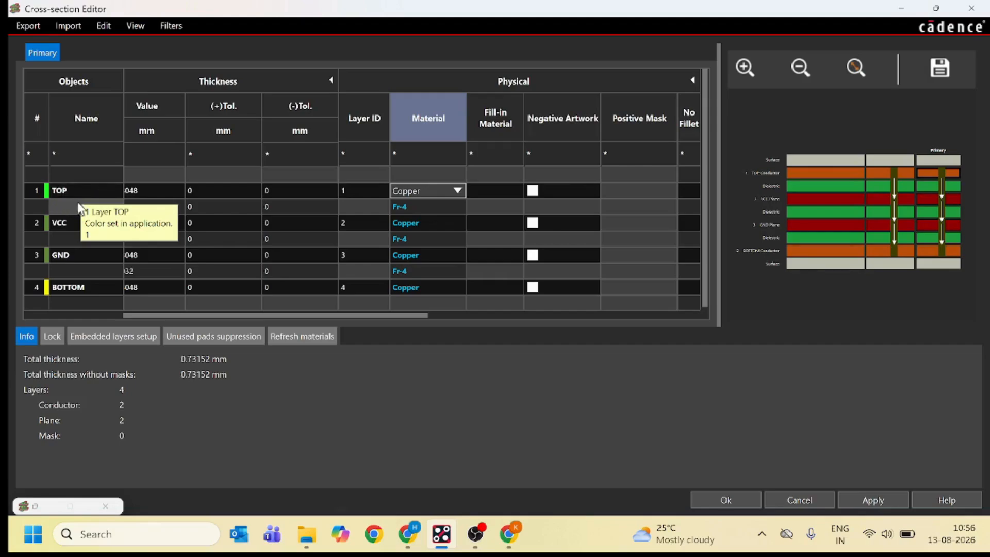
click(424, 208)
click(422, 208)
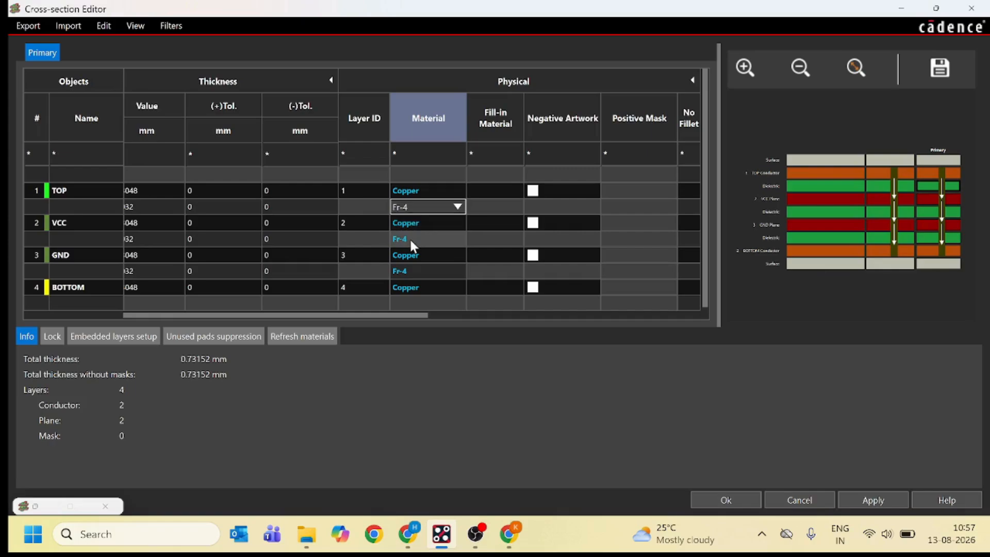
click(401, 270)
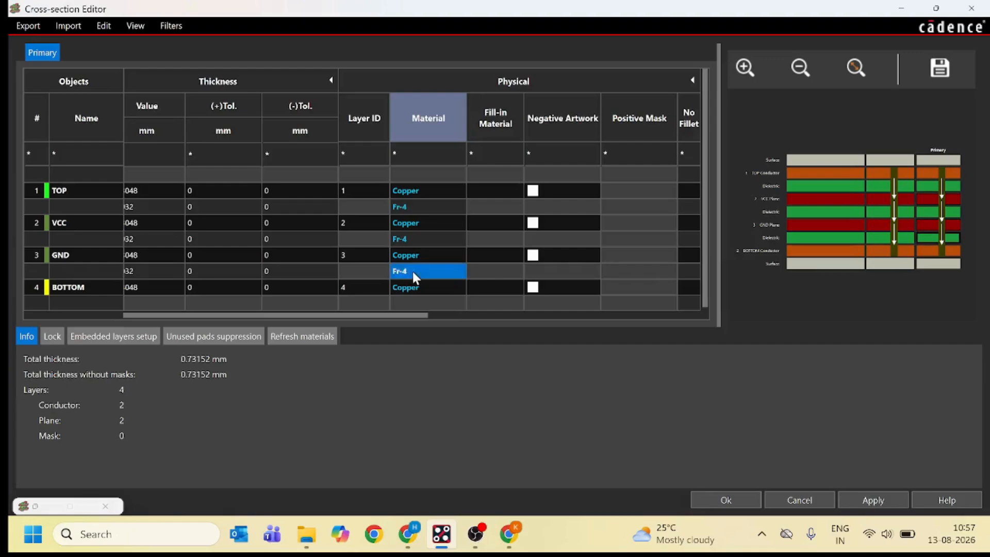
Step: Examine the material choices for the dielectric between GND and BOTTOM, keeping Fr-4, and review the Physical, Embedded and Signal Integrity columns
click(413, 271)
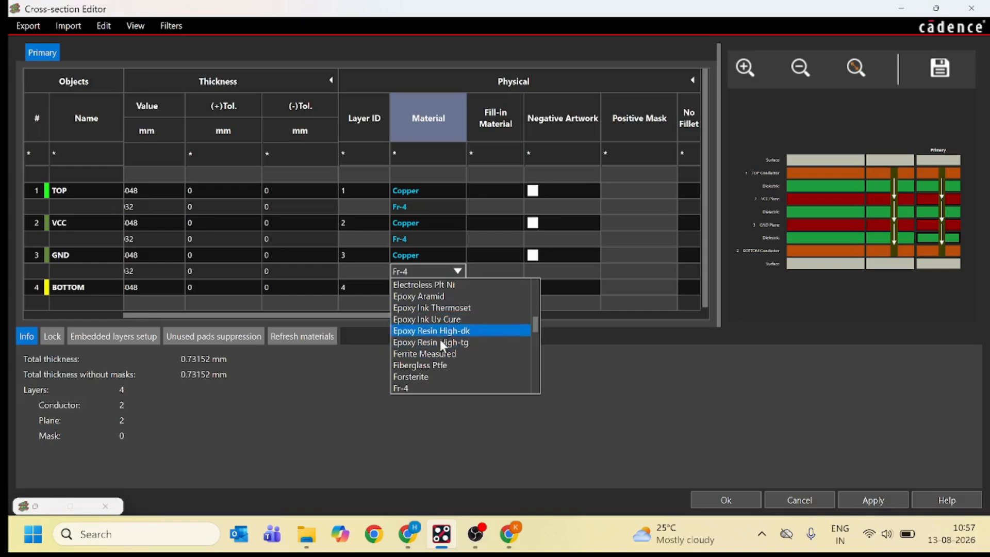
click(431, 270)
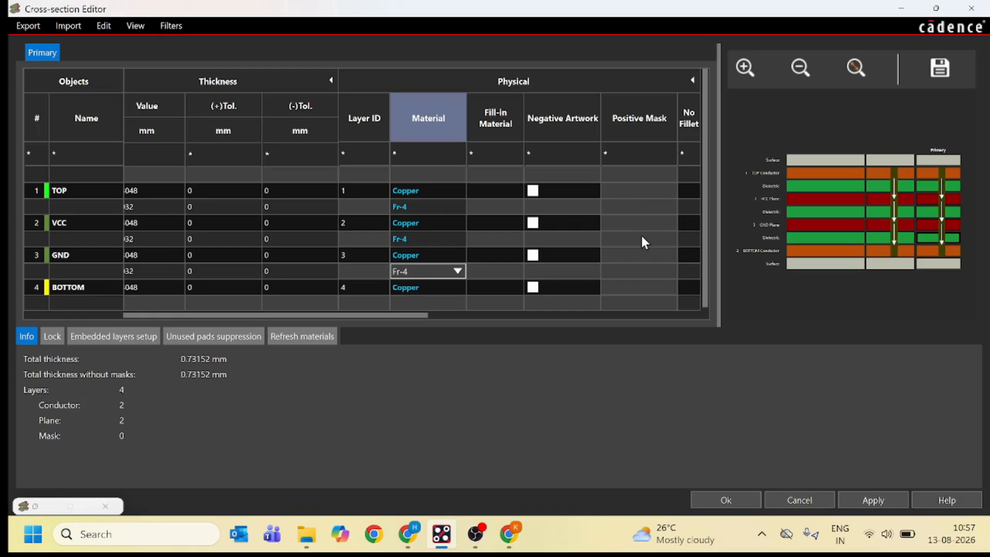
scroll(641, 236, right, 5)
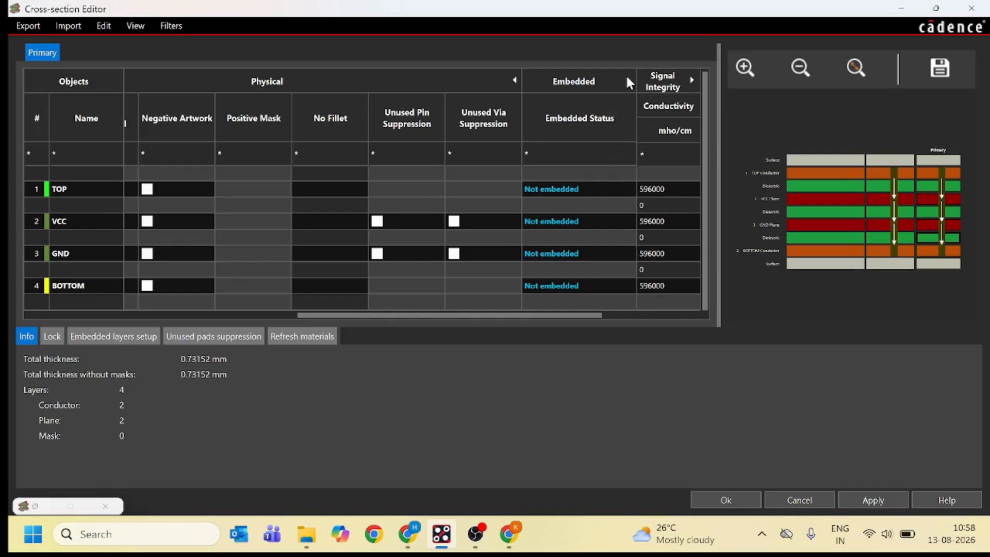
click(691, 82)
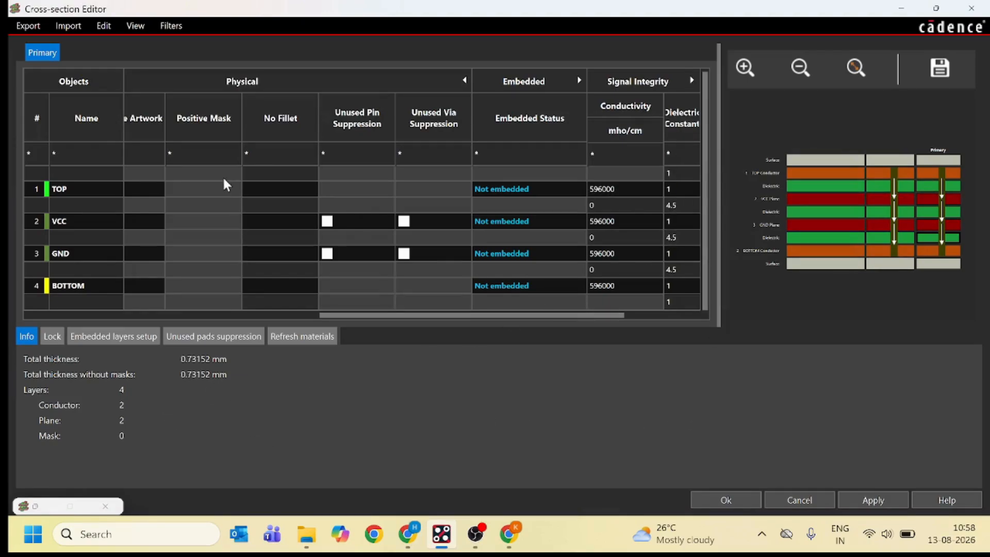
Step: Apply the four-layer stackup and close the Cross-section Editor, accepting the changes
scroll(133, 274, left, 10)
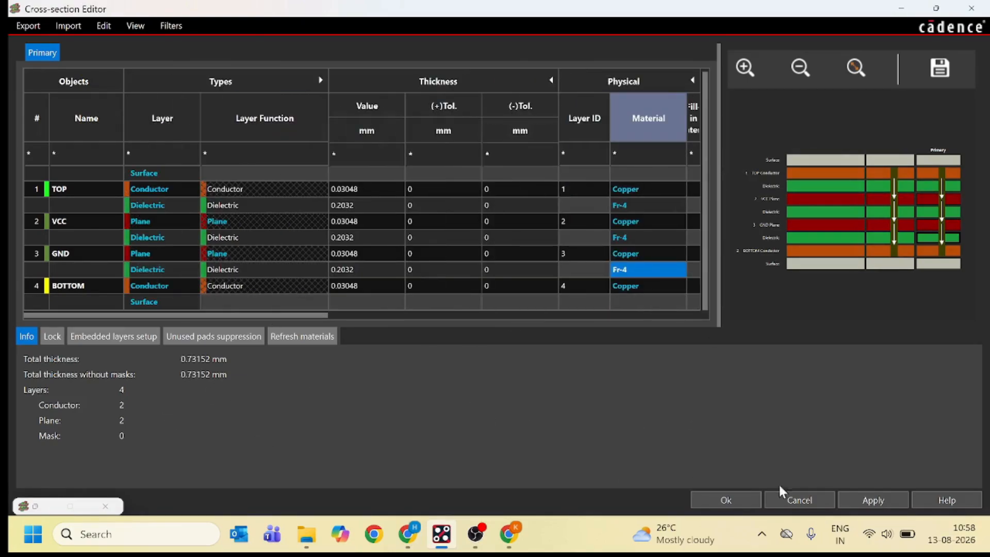
click(876, 500)
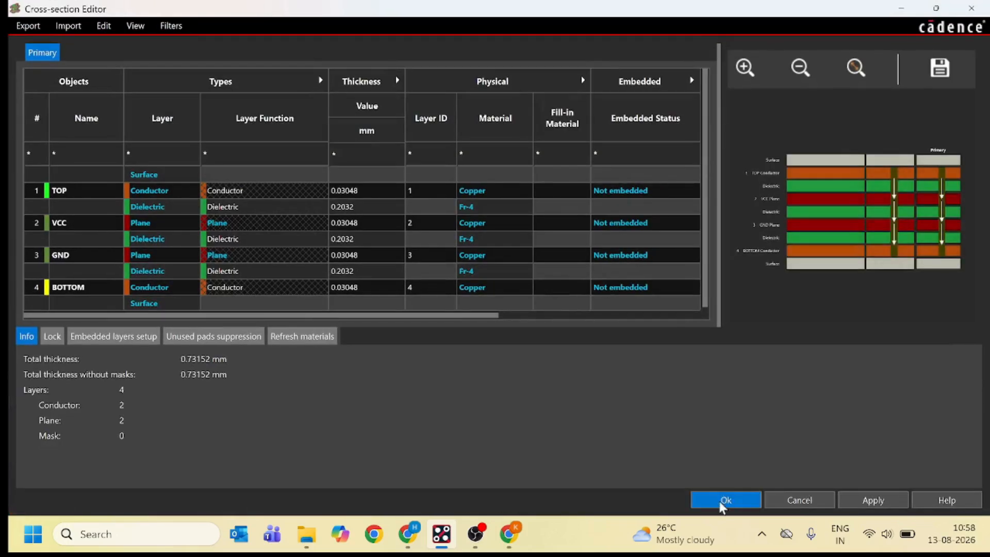
click(722, 500)
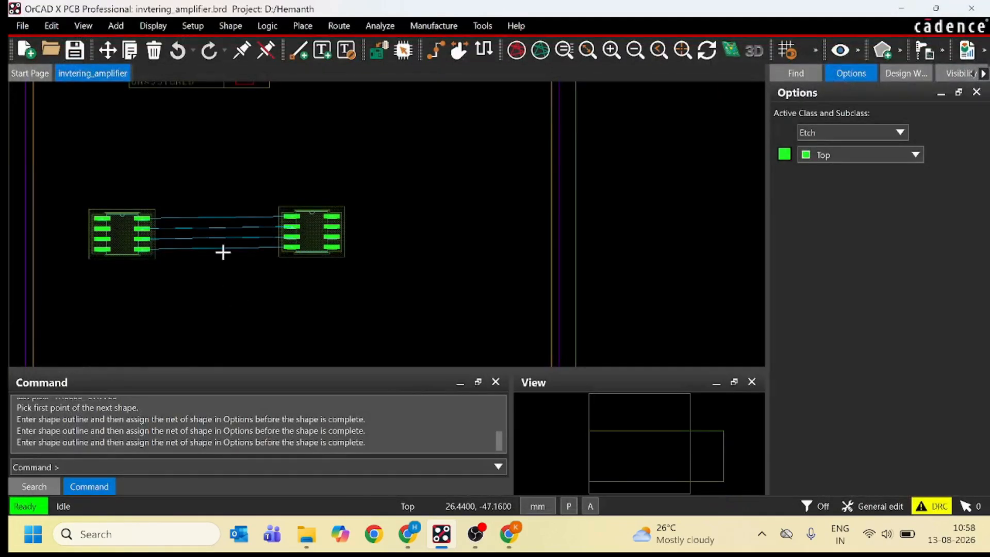